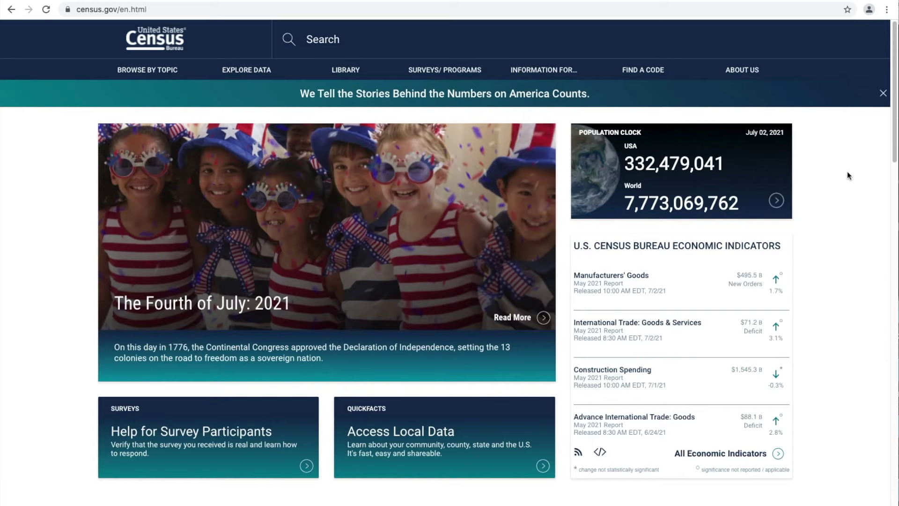
Step: Expand the site search field in the census.gov header
{"action": "left_click", "coordinate": [387, 44]}
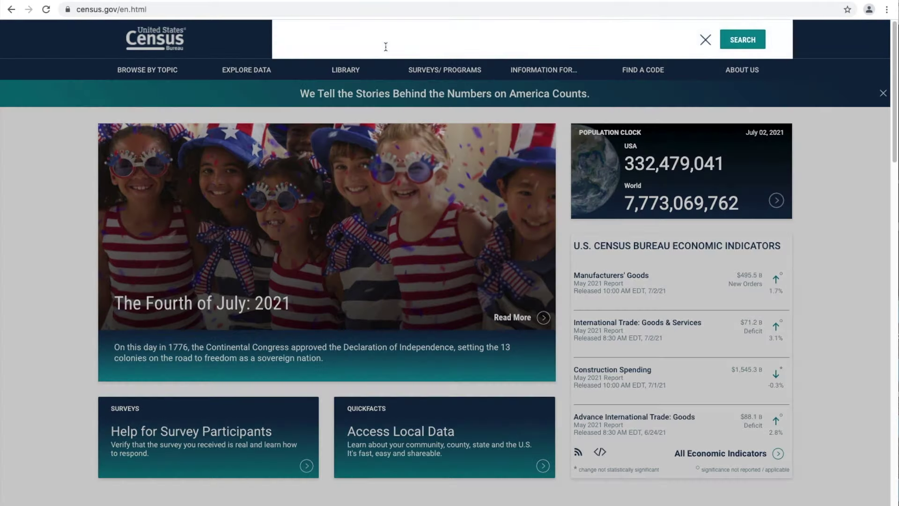
Step: Search census.gov for 'Redistricting data PL 94 171' and open the P.L. 94-171 Summary Files result
{"action": "type", "text": "Redistrit"}
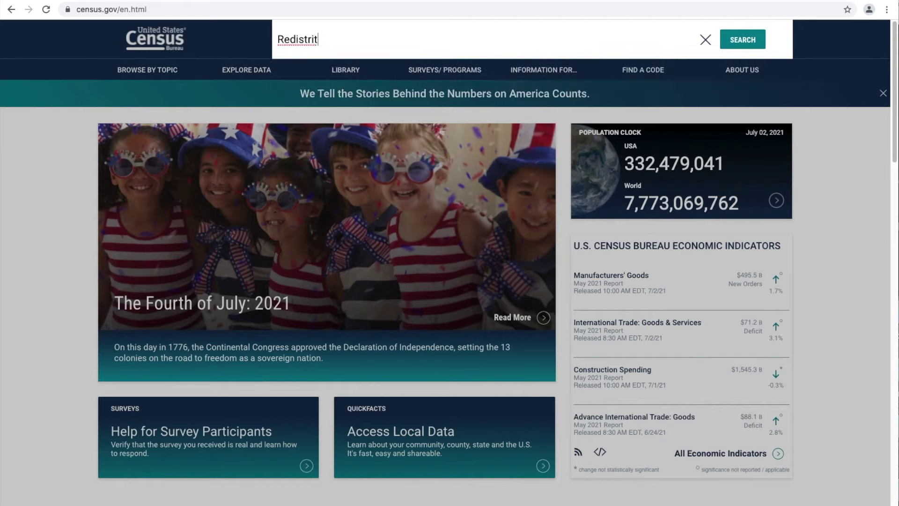
{"action": "key", "text": "BackSpace"}
{"action": "type", "text": "cting d"}
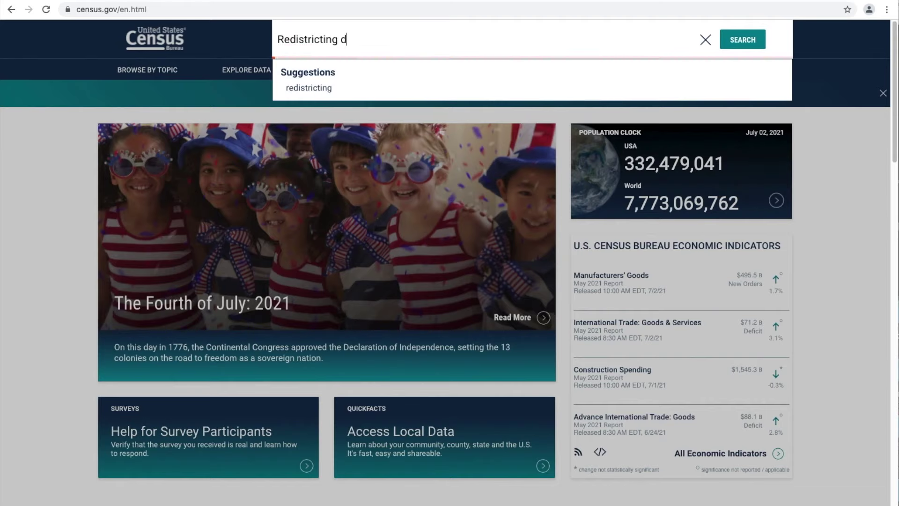
{"action": "type", "text": "ata PL 94"}
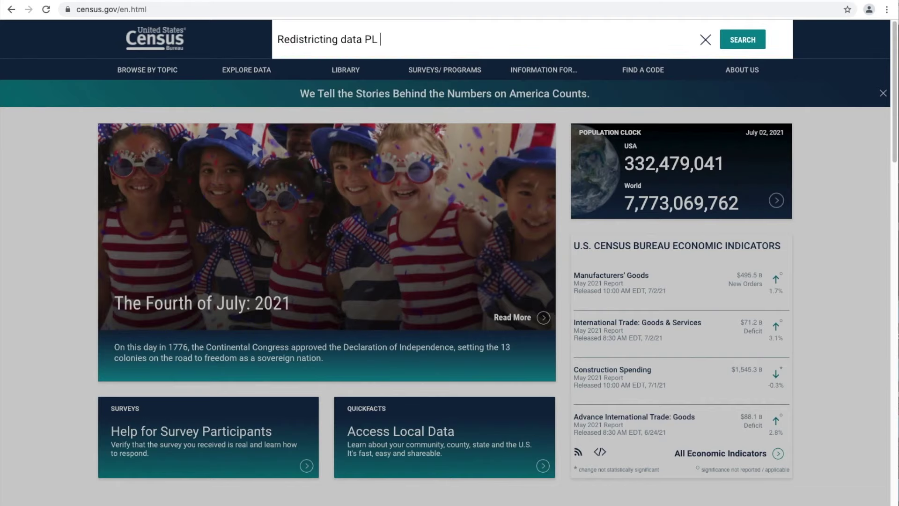
{"action": "type", "text": " 171"}
{"action": "left_click", "coordinate": [754, 45]}
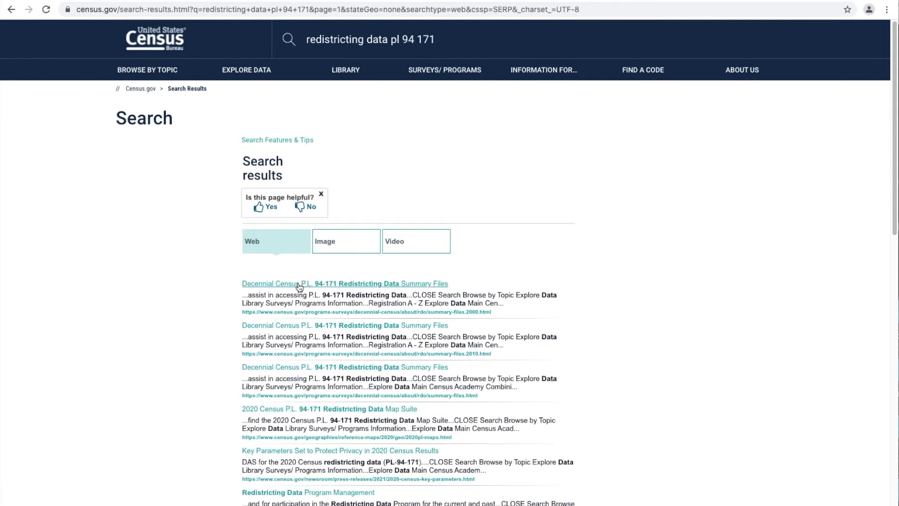
{"action": "left_click", "coordinate": [299, 284]}
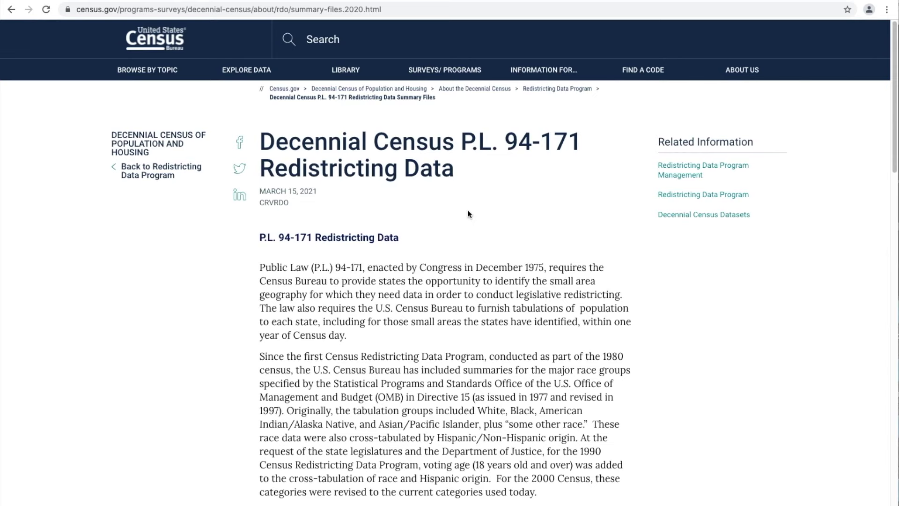
Step: Scroll down the P.L. 94-171 Redistricting Data page to the 2020 Redistricting Data Summary Files section
{"action": "scroll", "coordinate": [408, 368], "scroll_direction": "down", "scroll_amount": 3}
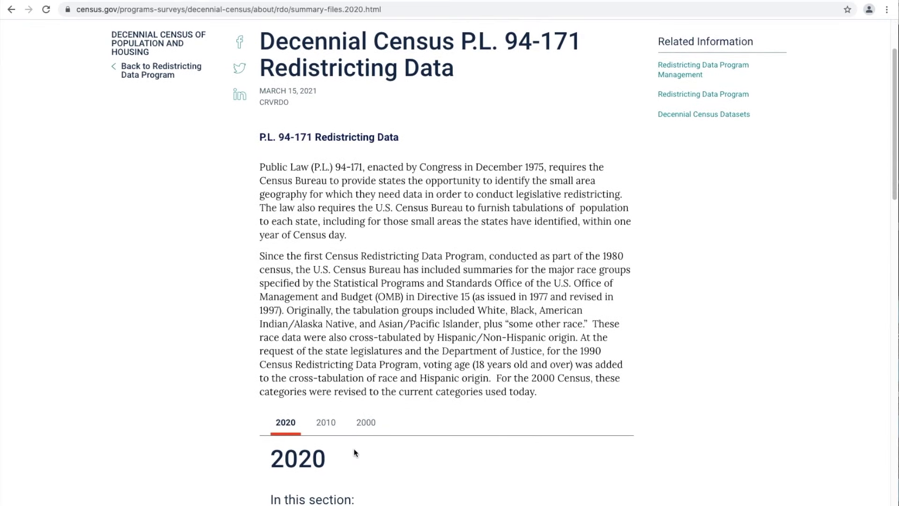
{"action": "scroll", "coordinate": [353, 448], "scroll_direction": "down", "scroll_amount": 2}
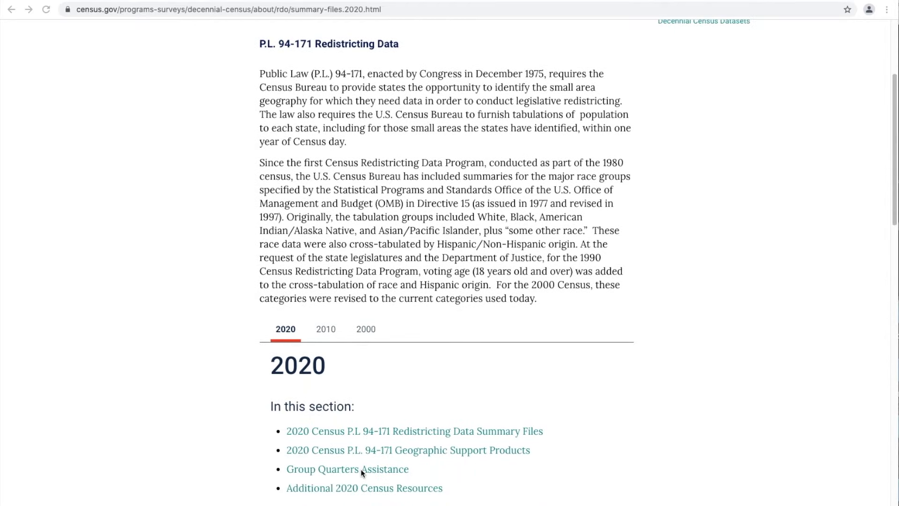
{"action": "scroll", "coordinate": [361, 470], "scroll_direction": "down", "scroll_amount": 4}
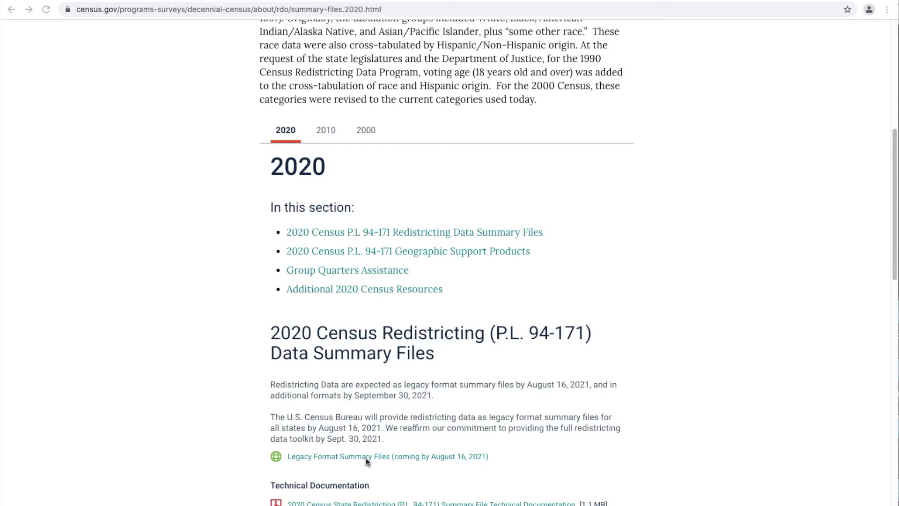
{"action": "scroll", "coordinate": [366, 457], "scroll_direction": "down", "scroll_amount": 8}
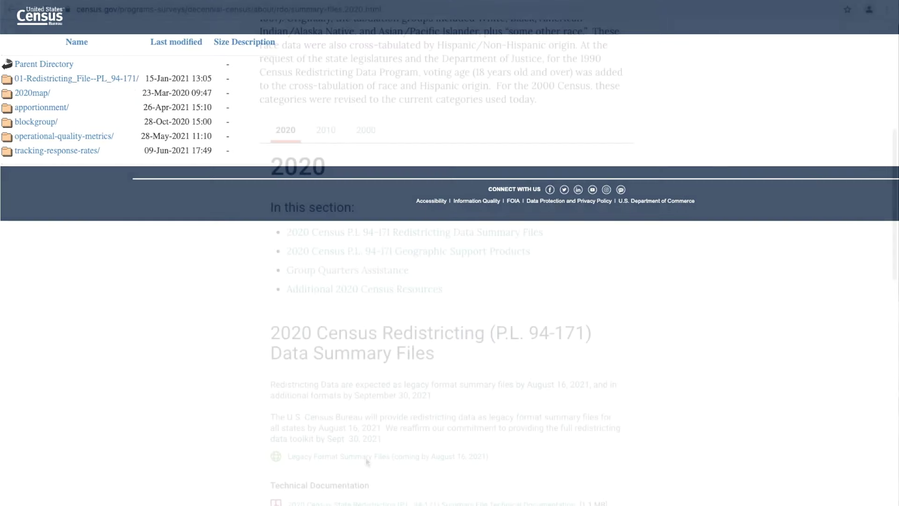
Step: Scroll the summary files page down to the Technical Documentation and Legacy Format Support Materials lists
{"action": "scroll", "coordinate": [468, 504], "scroll_direction": "down", "scroll_amount": 1}
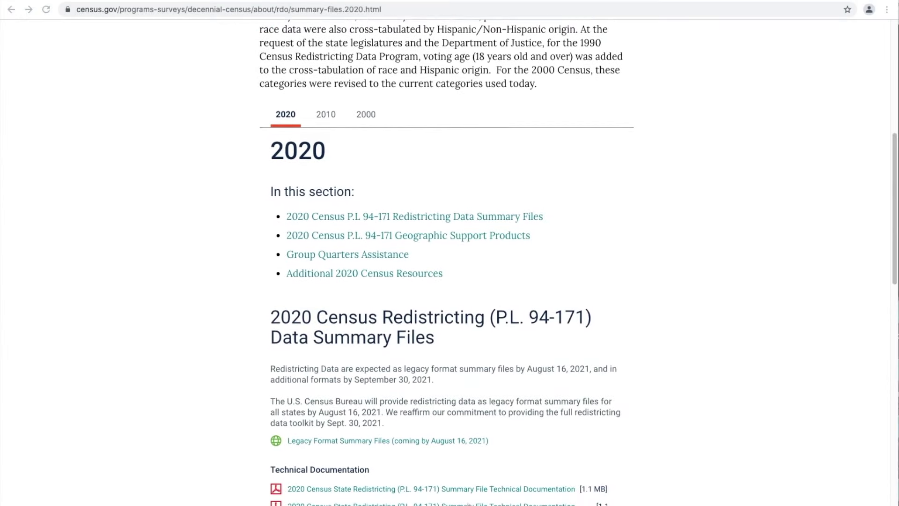
{"action": "scroll", "coordinate": [319, 197], "scroll_direction": "down", "scroll_amount": 5}
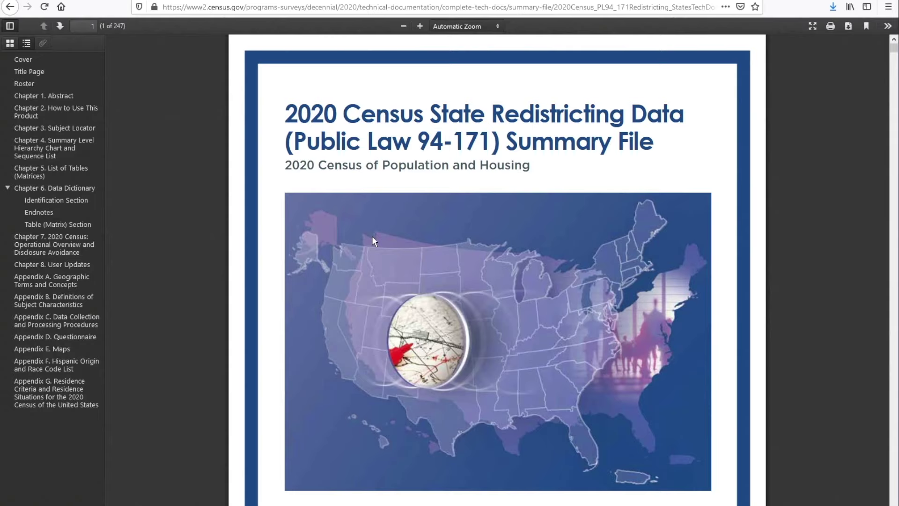
Step: Jump to Chapter 4, Summary Level Hierarchy Chart and Sequence List, from the PDF outline
{"action": "left_click", "coordinate": [60, 150]}
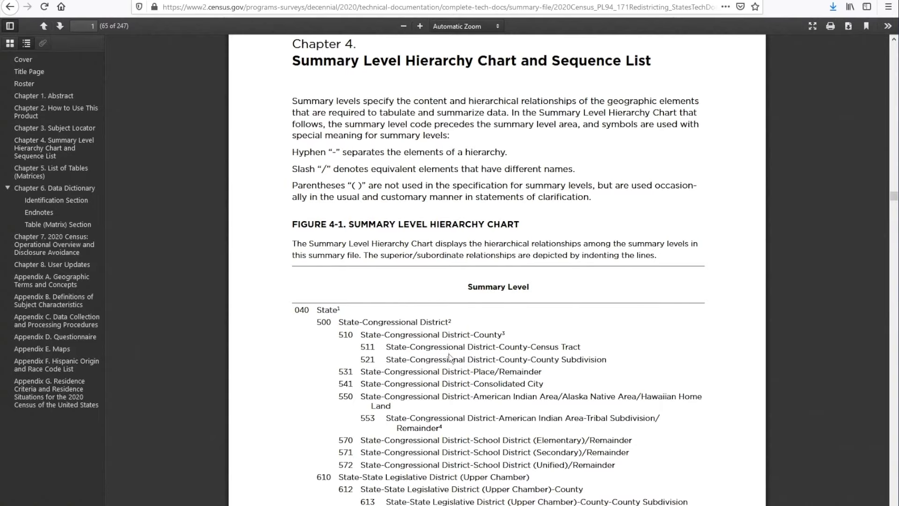
Step: Highlight summary level codes 500 and 140, then go to the Table (Matrix) Section
{"action": "scroll", "coordinate": [451, 359], "scroll_direction": "down", "scroll_amount": 2}
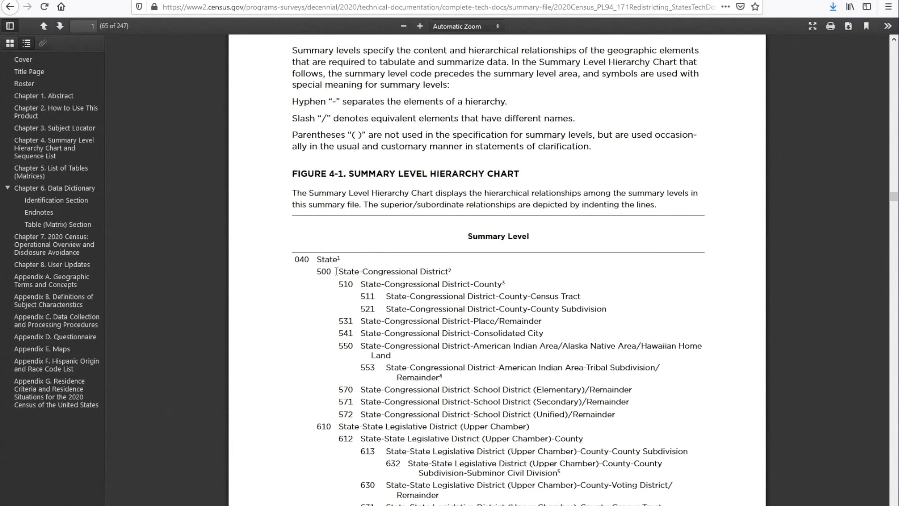
{"action": "left_click_drag", "start_coordinate": [333, 271], "coordinate": [319, 272]}
{"action": "scroll", "coordinate": [363, 328], "scroll_direction": "down", "scroll_amount": 3}
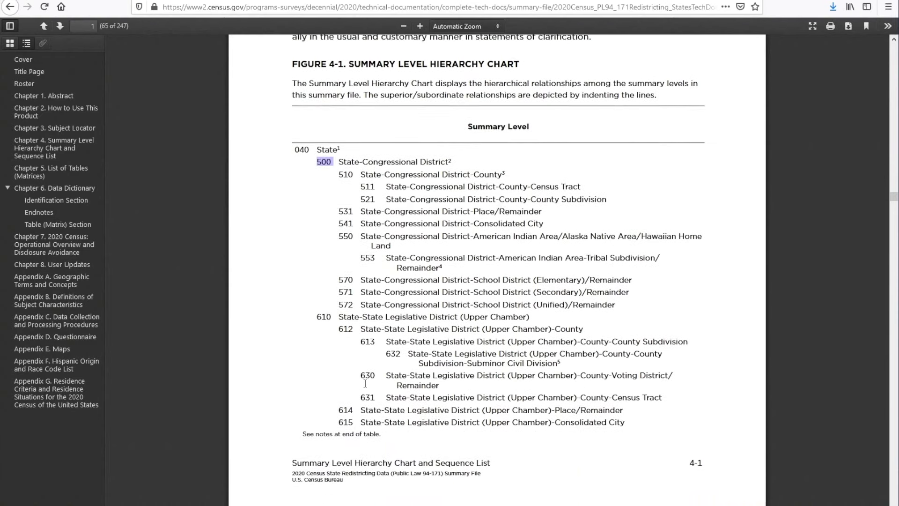
{"action": "scroll", "coordinate": [365, 384], "scroll_direction": "down", "scroll_amount": 10}
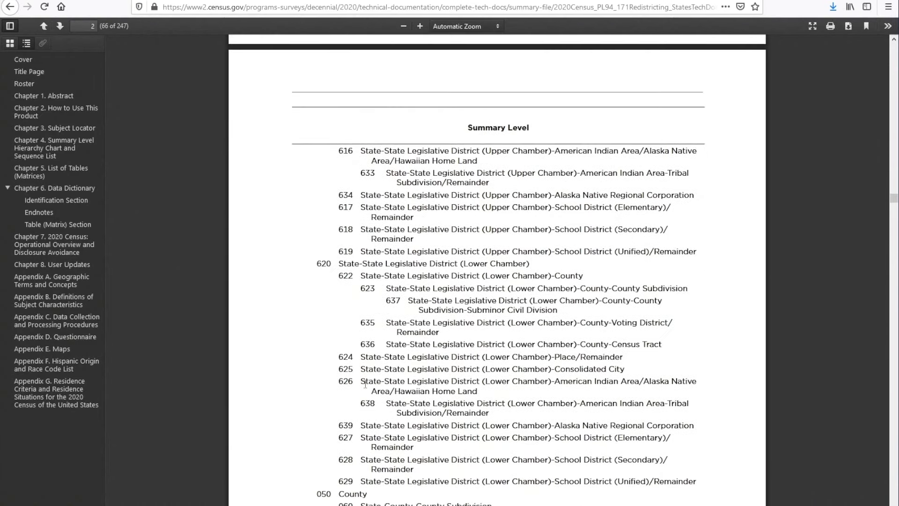
{"action": "scroll", "coordinate": [366, 383], "scroll_direction": "down", "scroll_amount": 10}
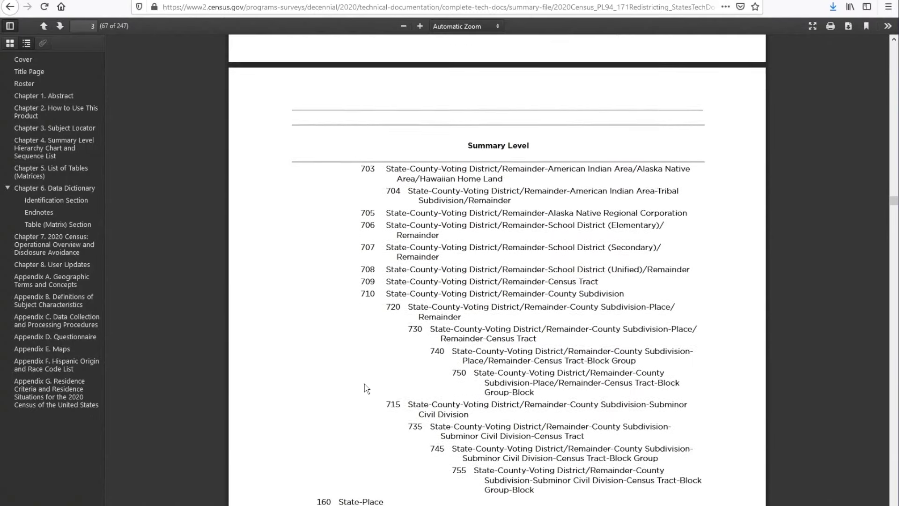
{"action": "scroll", "coordinate": [366, 388], "scroll_direction": "down", "scroll_amount": 15}
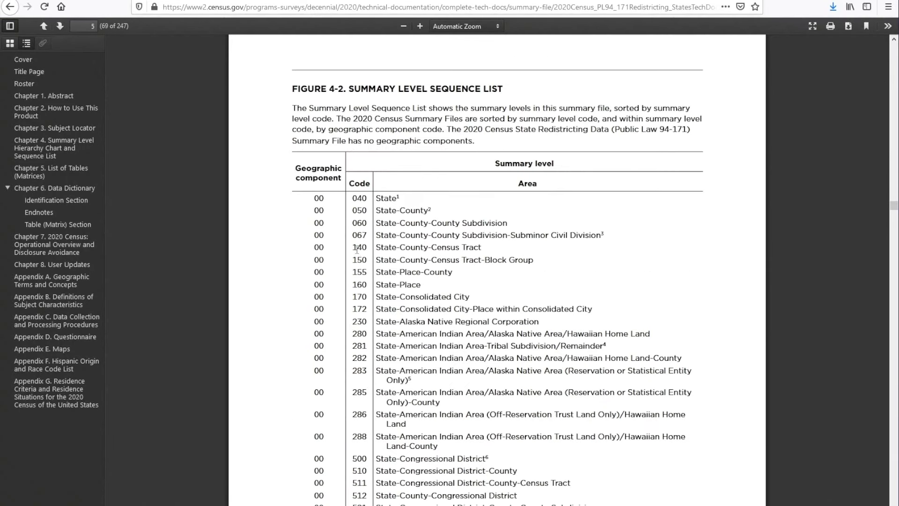
{"action": "left_click_drag", "start_coordinate": [352, 247], "coordinate": [482, 247]}
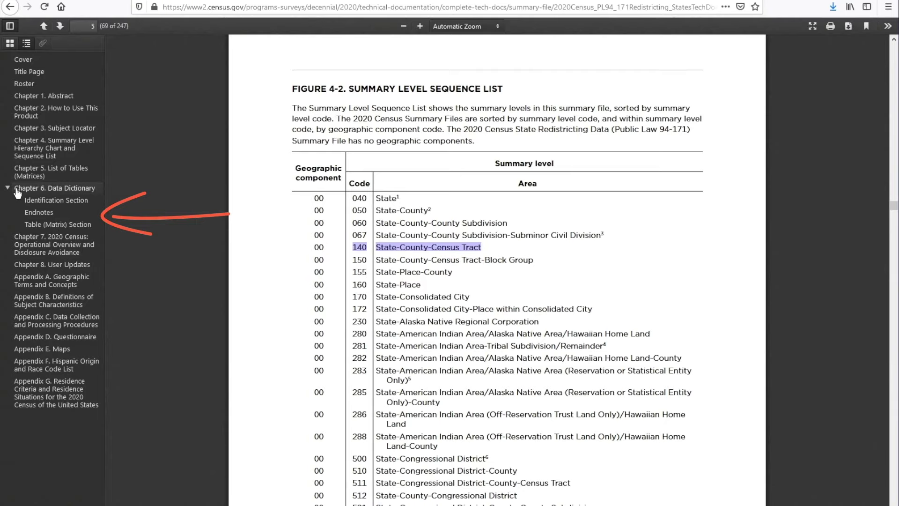
{"action": "left_click", "coordinate": [58, 225]}
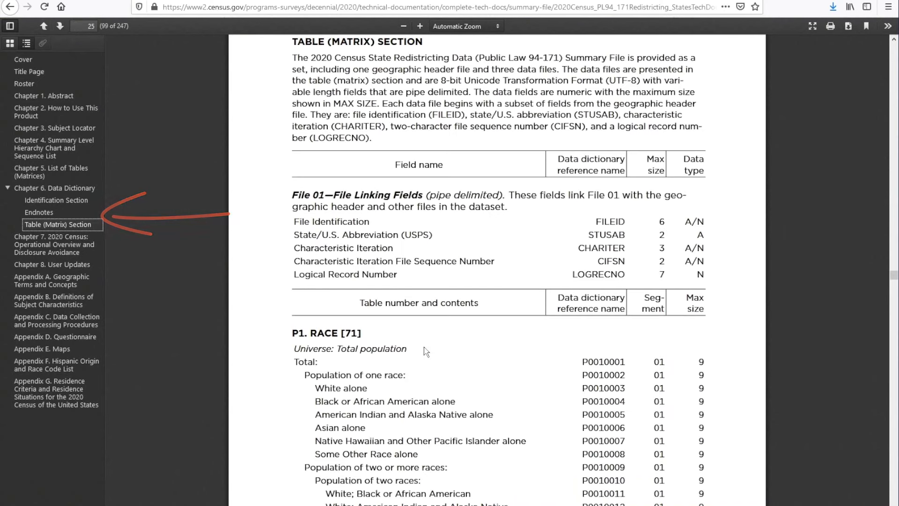
Step: Highlight the P0010001 total population reference in the P1 Race table, then return to the summary files page
{"action": "scroll", "coordinate": [465, 373], "scroll_direction": "down", "scroll_amount": 2}
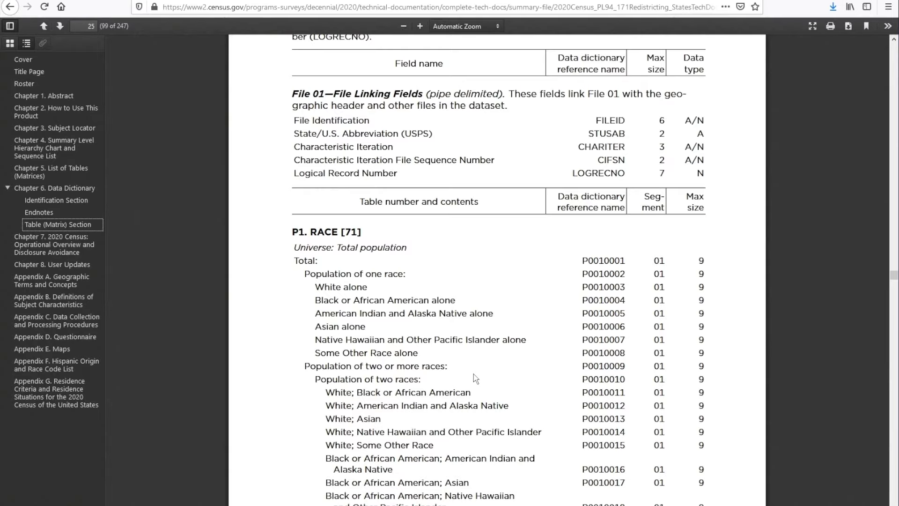
{"action": "left_click_drag", "start_coordinate": [582, 261], "coordinate": [625, 259]}
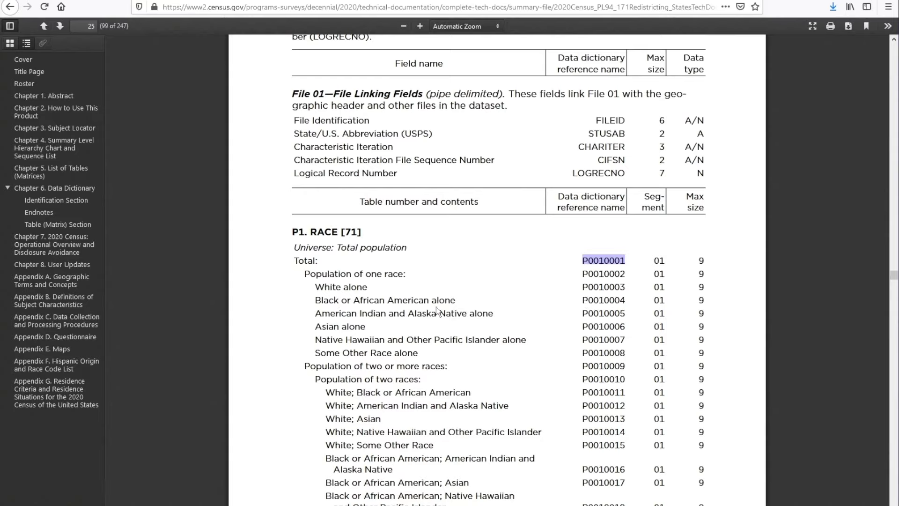
{"action": "left_click", "coordinate": [17, 6]}
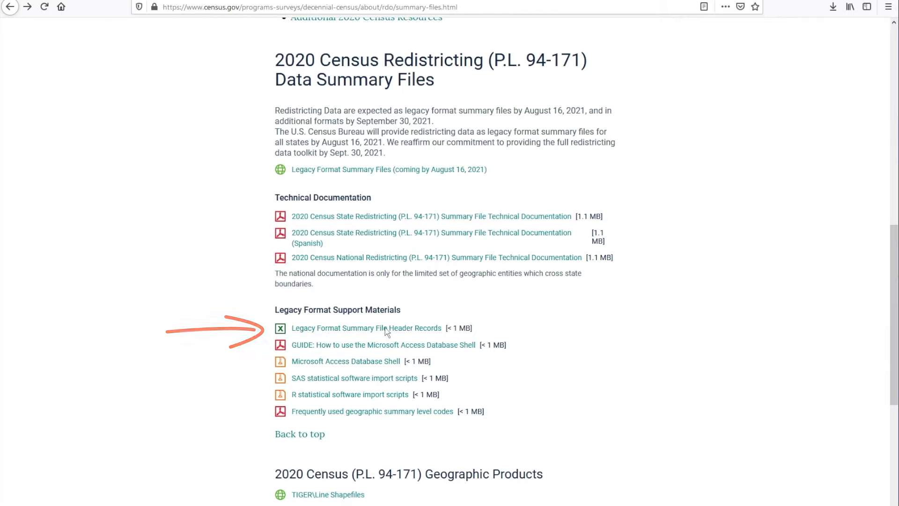
Step: Open the Legacy Format Summary File Header Records spreadsheet in Excel
{"action": "left_click", "coordinate": [386, 329]}
{"action": "left_click", "coordinate": [498, 389]}
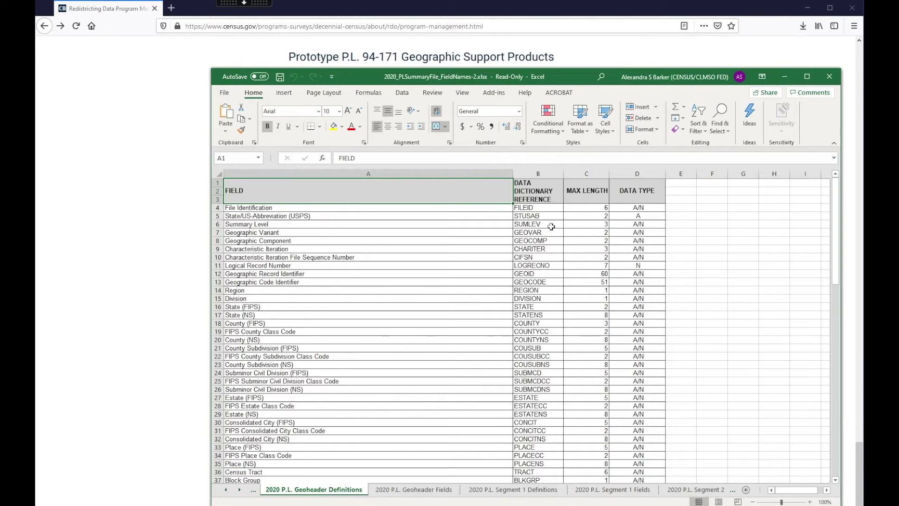
Step: Check the Summary Level field, then references P0010001, P0010003 and P0010004 on the Segment 1 Definitions sheet
{"action": "left_click", "coordinate": [265, 227]}
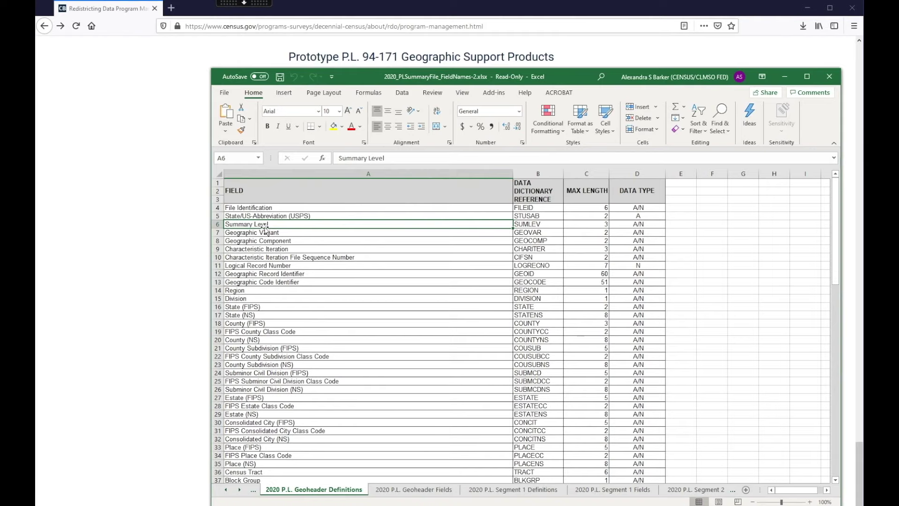
{"action": "left_click", "coordinate": [526, 490]}
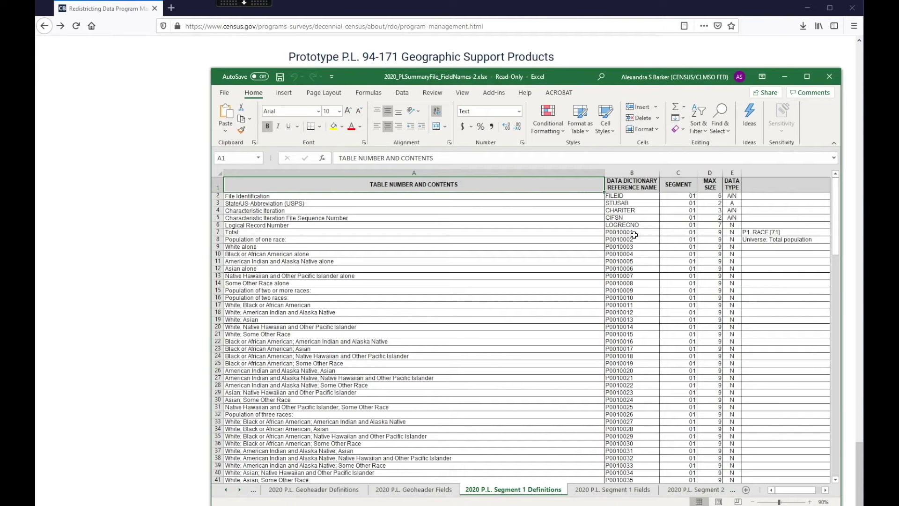
{"action": "left_click", "coordinate": [634, 234]}
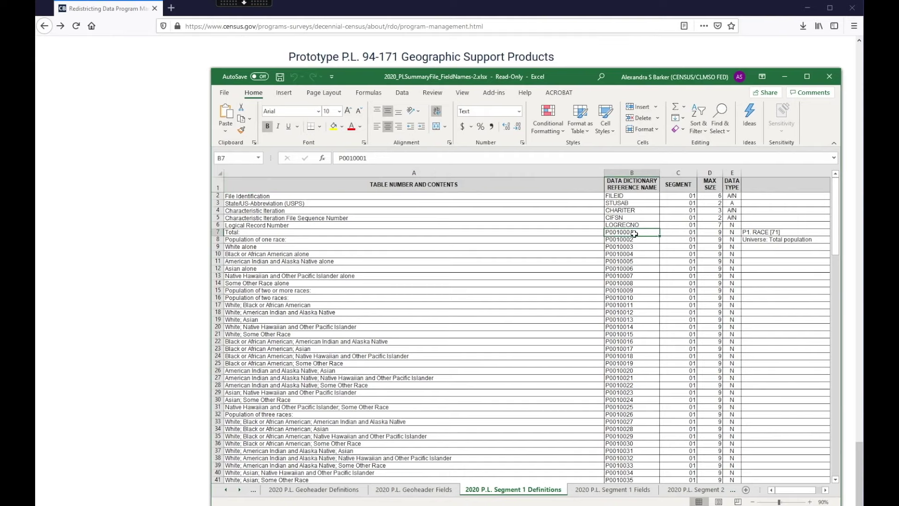
{"action": "left_click", "coordinate": [642, 249]}
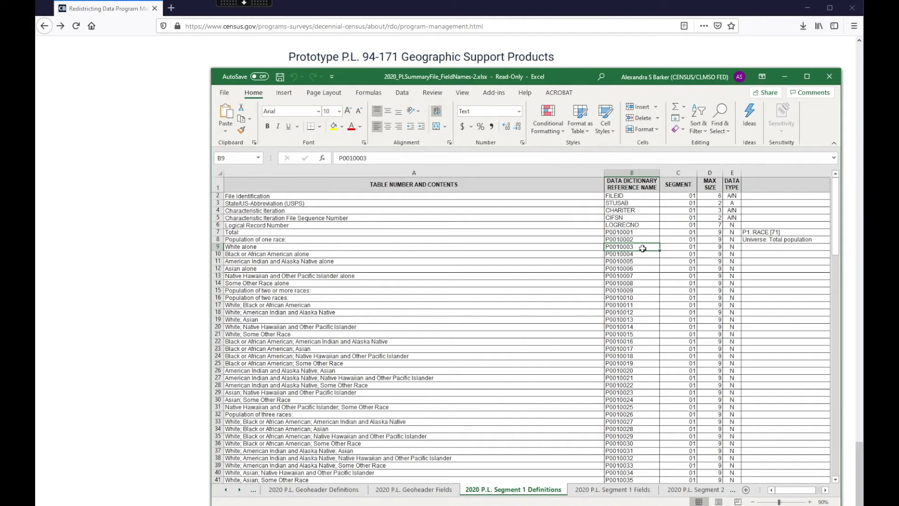
{"action": "left_click", "coordinate": [316, 255]}
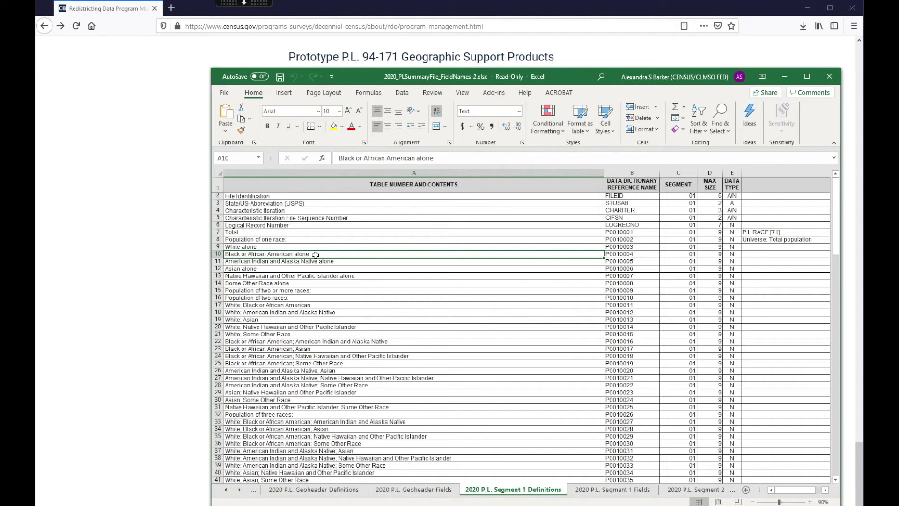
{"action": "left_click", "coordinate": [634, 256]}
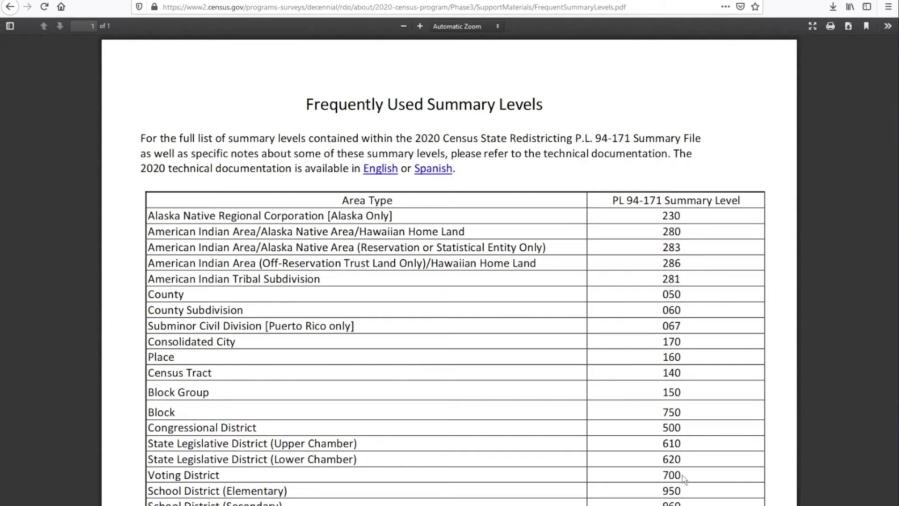
Step: Go back from the Frequently Used Summary Levels PDF to the summary files page
{"action": "key", "text": "alt+Left"}
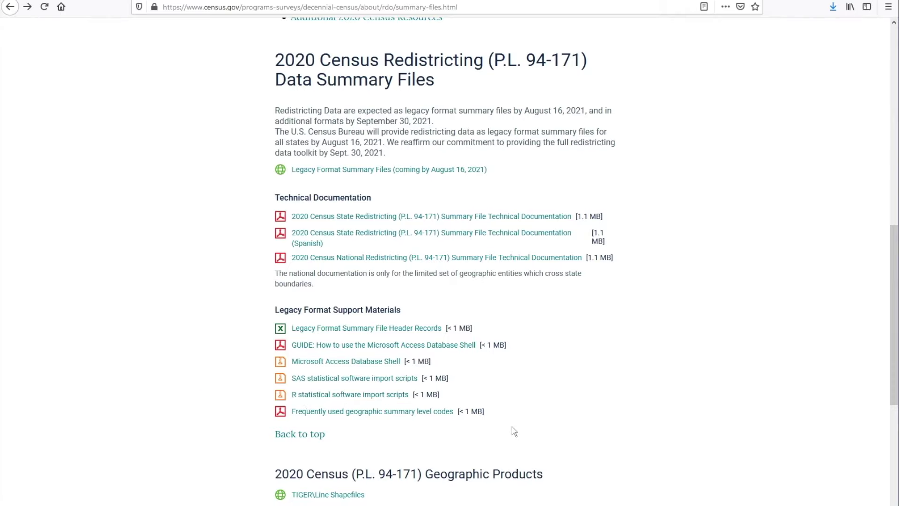
{"action": "scroll", "coordinate": [511, 429], "scroll_direction": "down", "scroll_amount": 2}
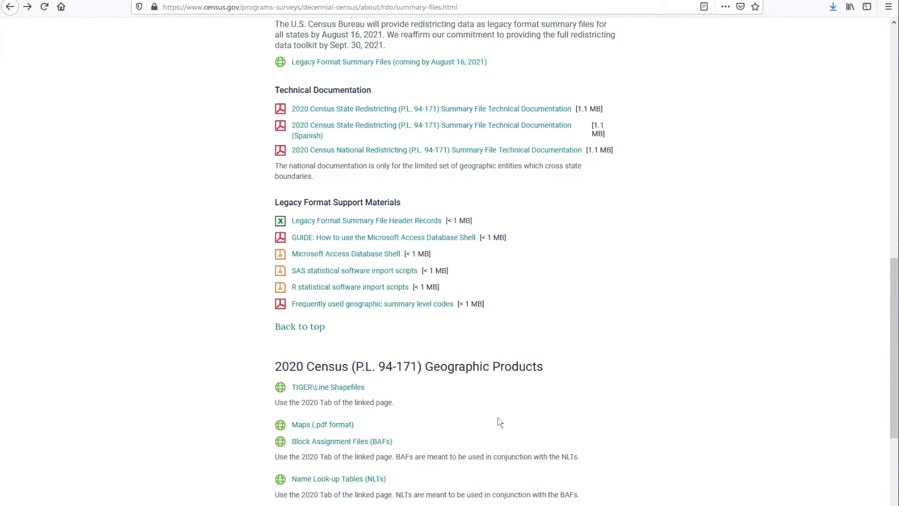